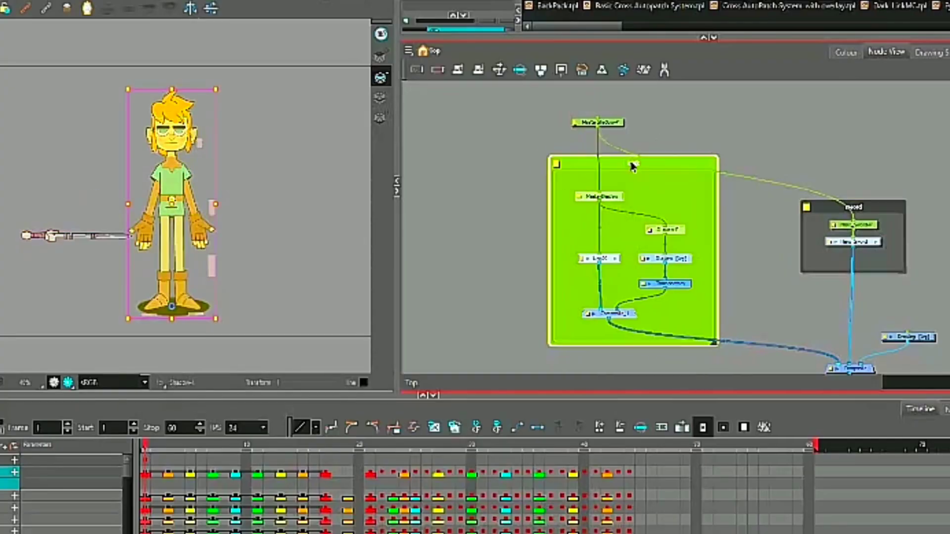
drag(632, 163, 631, 164)
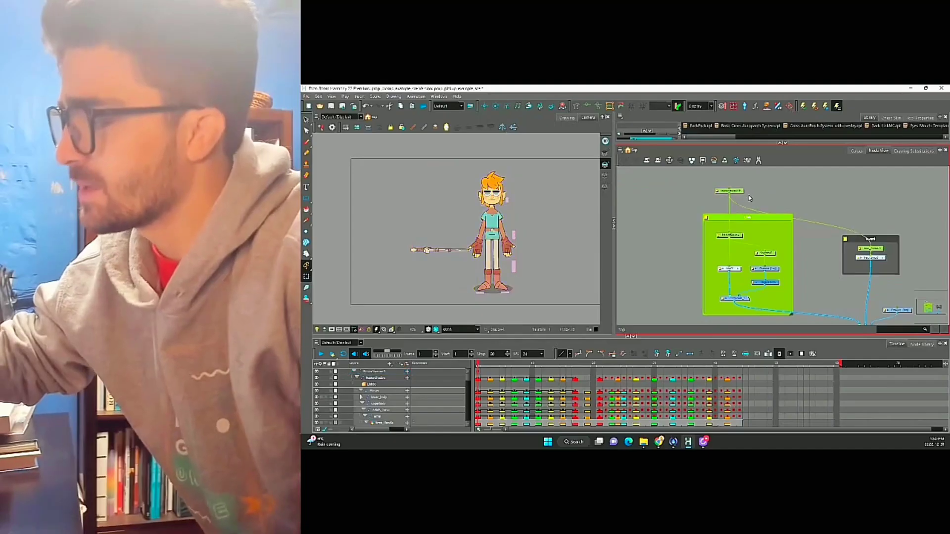
drag(739, 191, 738, 194)
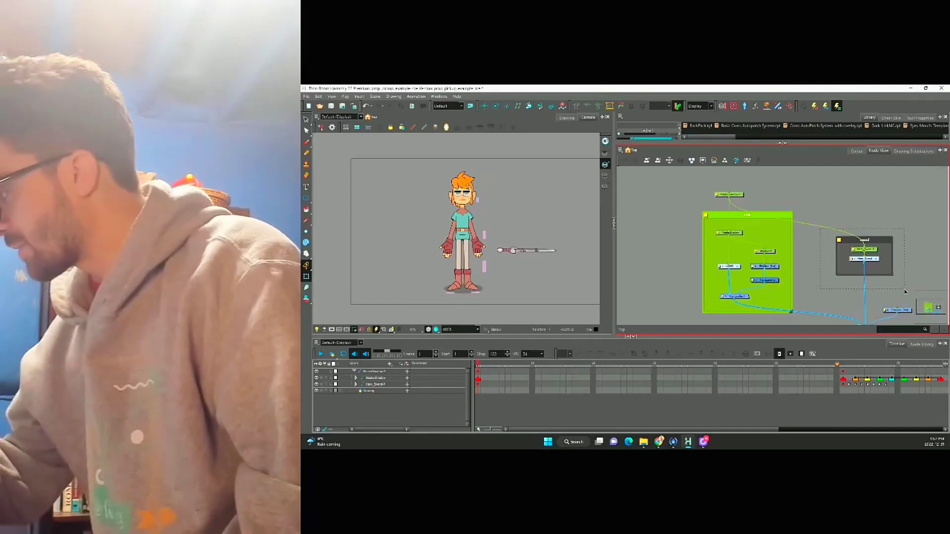
Step: Duplicate the selected sword backdrop nodes with Duplicate Selected Nodes and place the copy beside the green character backdrop
drag(905, 292, 905, 292)
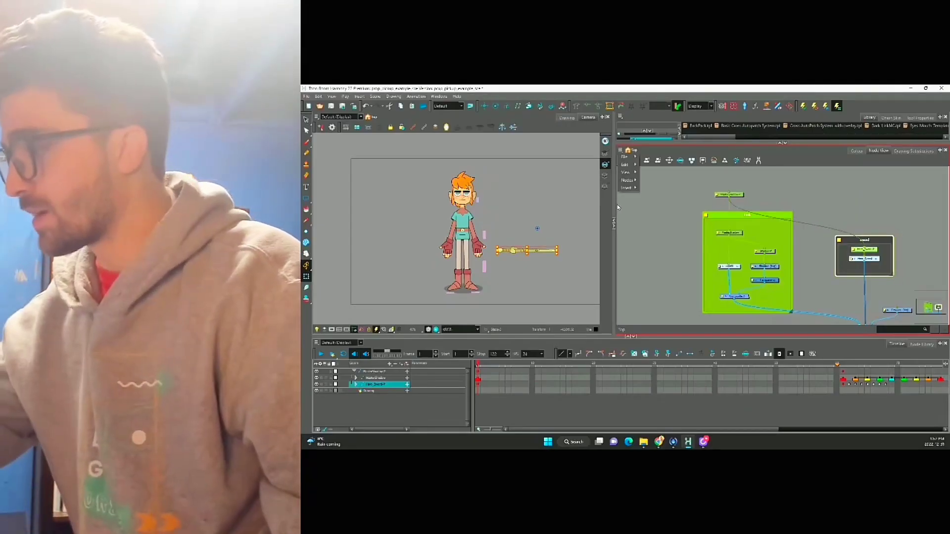
click(620, 150)
mouse_move(428, 144)
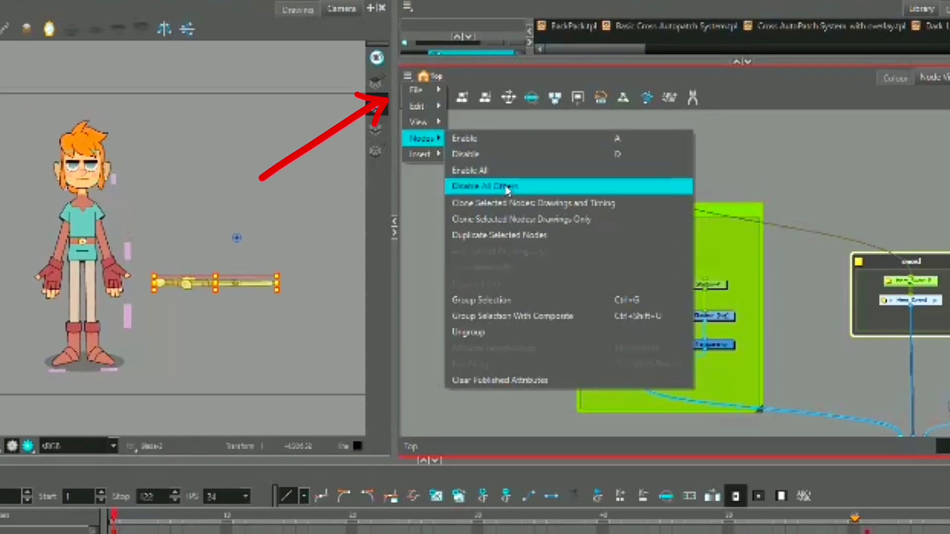
click(502, 233)
drag(568, 217, 523, 239)
click(521, 246)
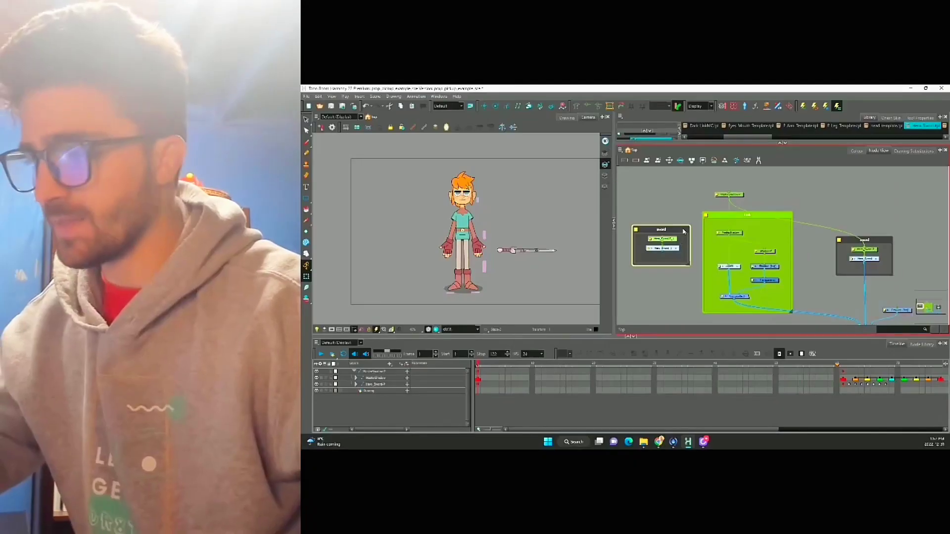
Step: Move the duplicated sword nodes into the character's BArm_1 group and place them beside the hand nodes
key(Delete)
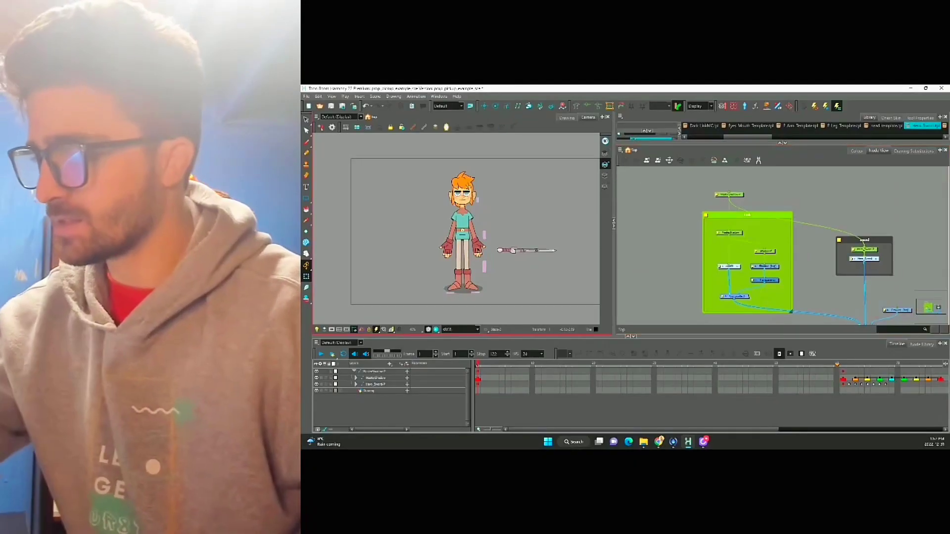
key(o)
click(804, 241)
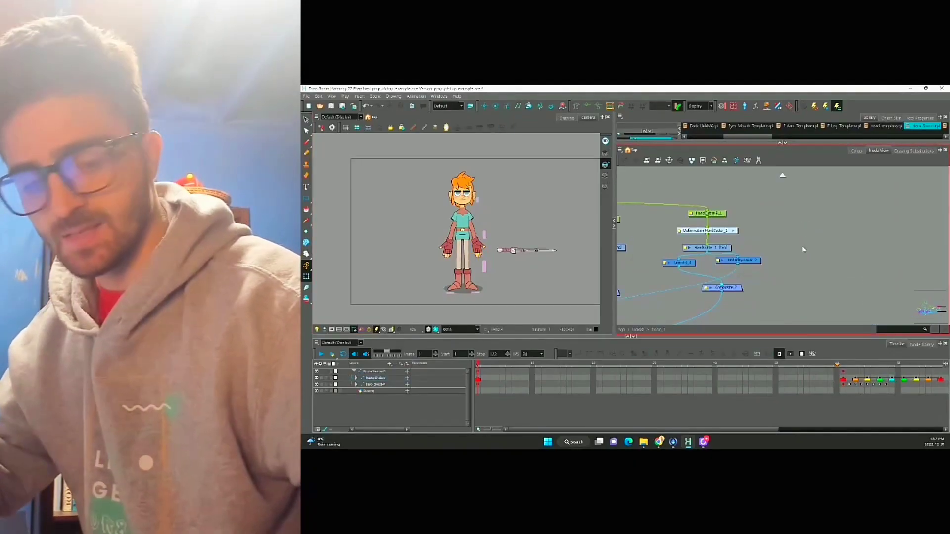
key(ctrl+v)
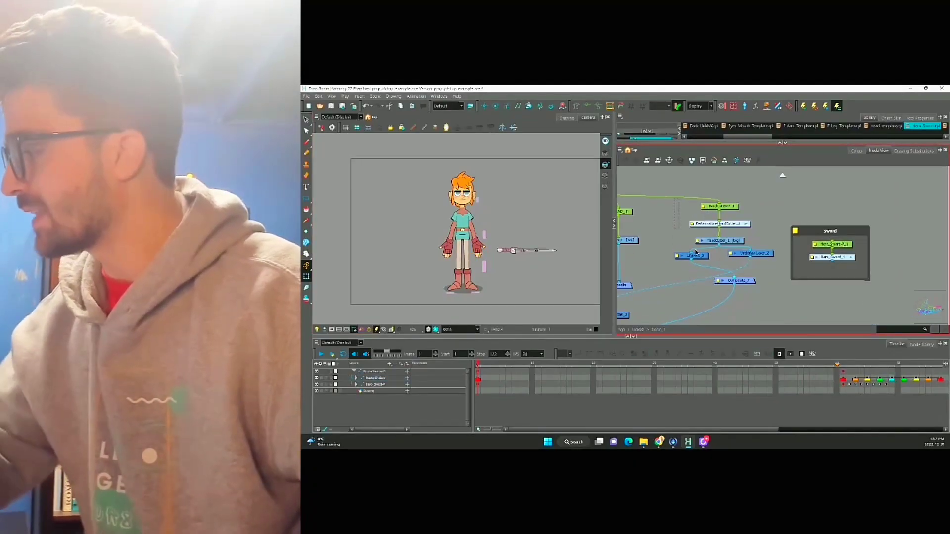
drag(674, 198, 879, 299)
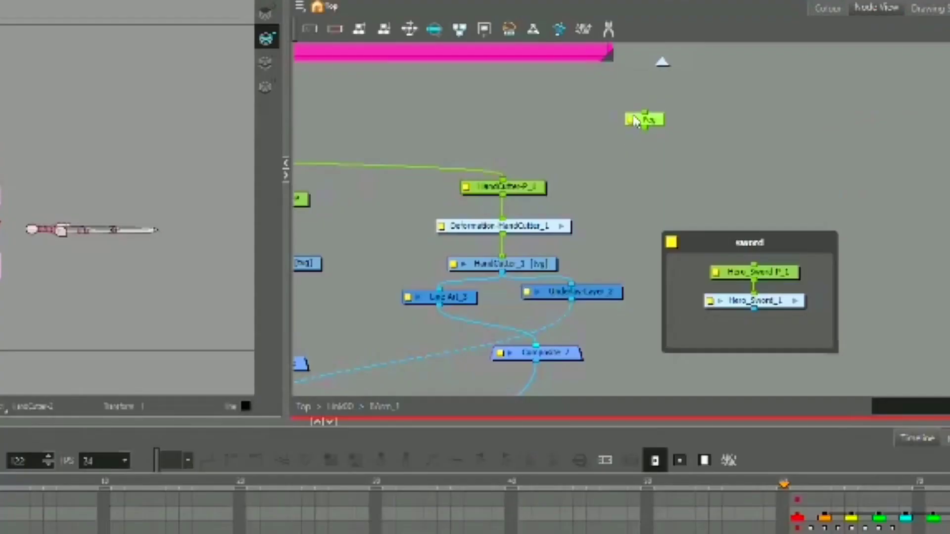
Step: Name the new peg near the hand nodes hand_prop
double_click(636, 122)
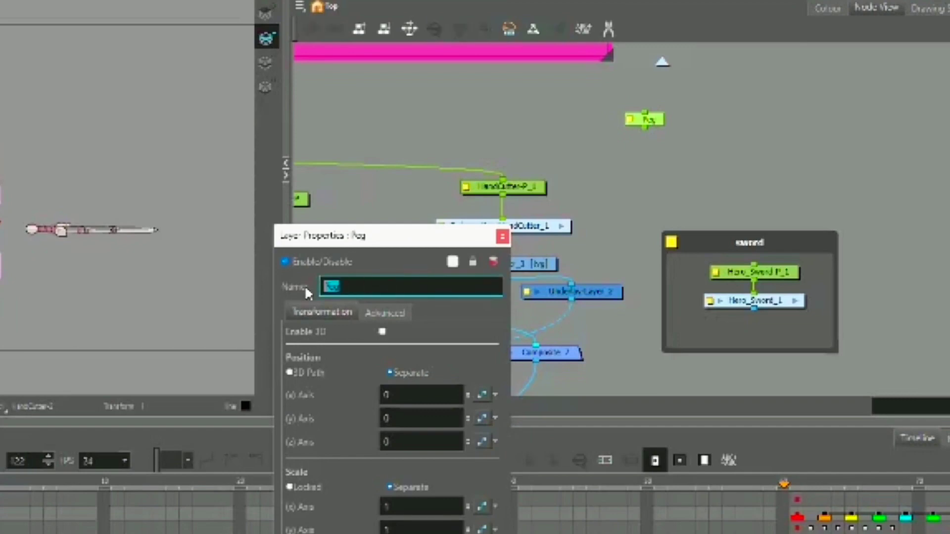
text(hand_prop)
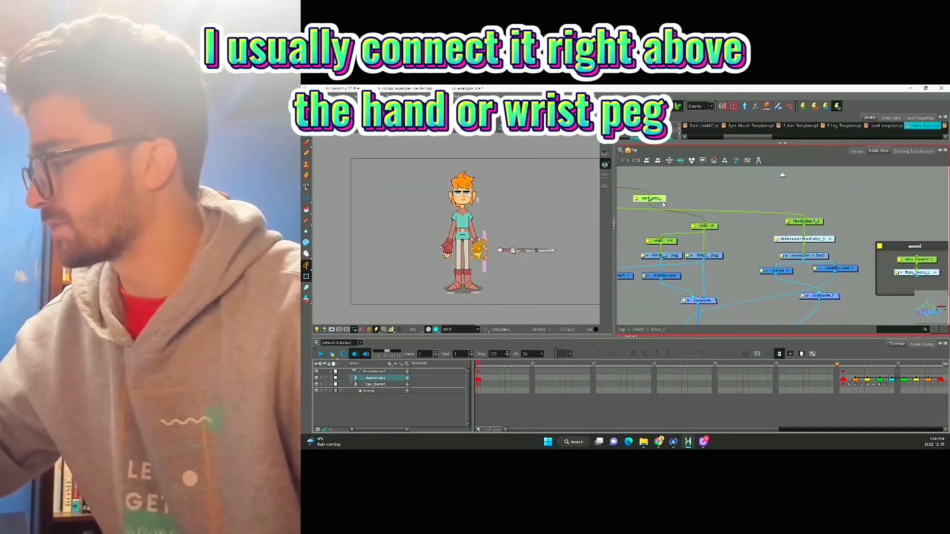
Step: Connect the hand_prop peg to the copied sword's peg and the sword's image output to the hand Composite
drag(663, 204, 899, 195)
click(913, 231)
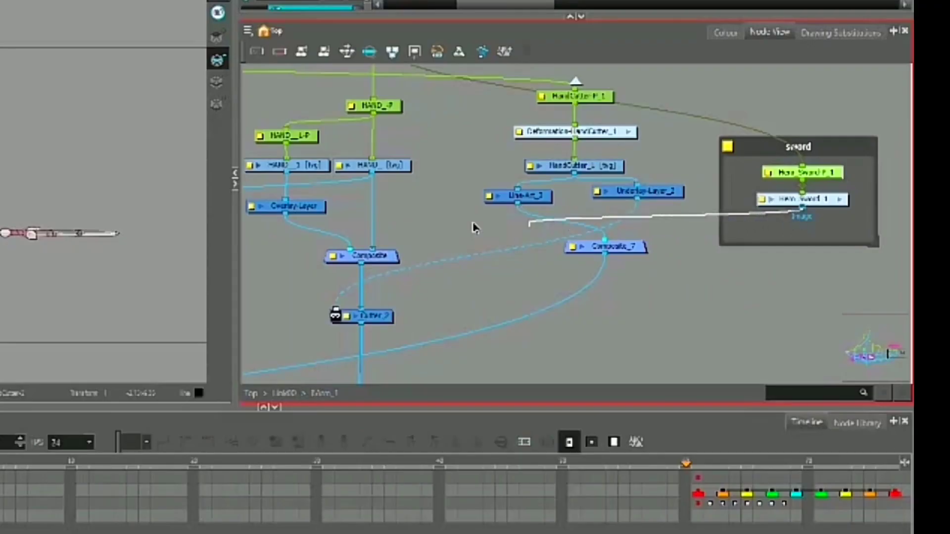
drag(345, 200, 359, 238)
drag(360, 254, 361, 256)
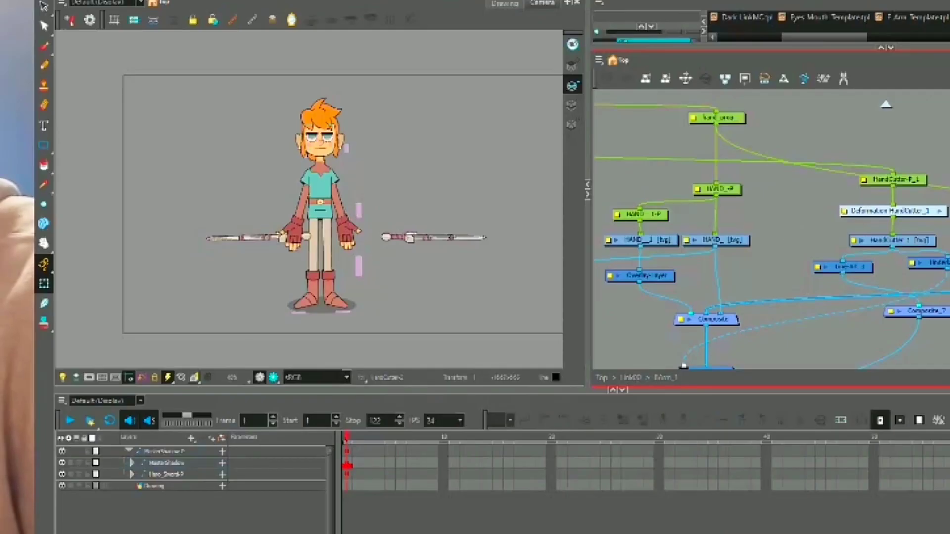
click(339, 238)
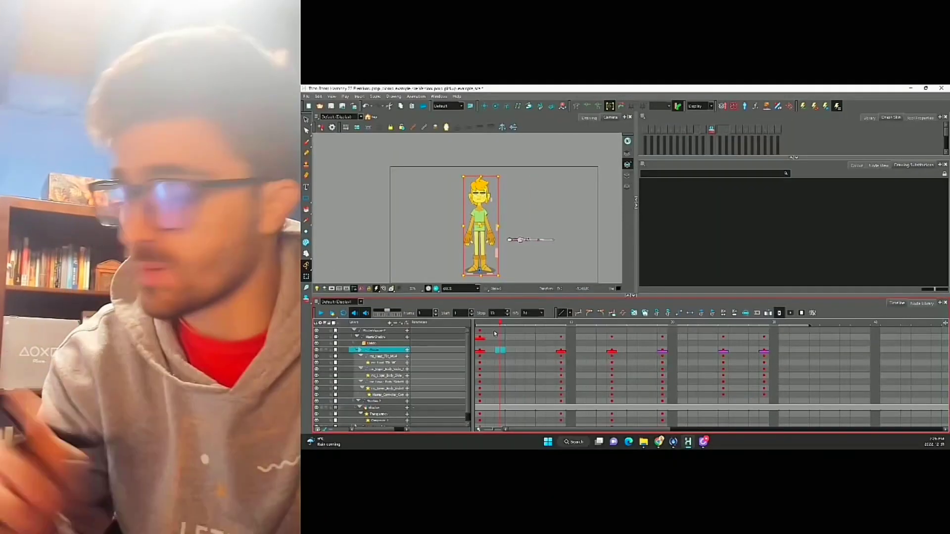
Step: Examine the sword pick-up across the timeline, comparing the key poses, the loose sword's drawing substitution and the sword in the hand
drag(605, 332, 612, 335)
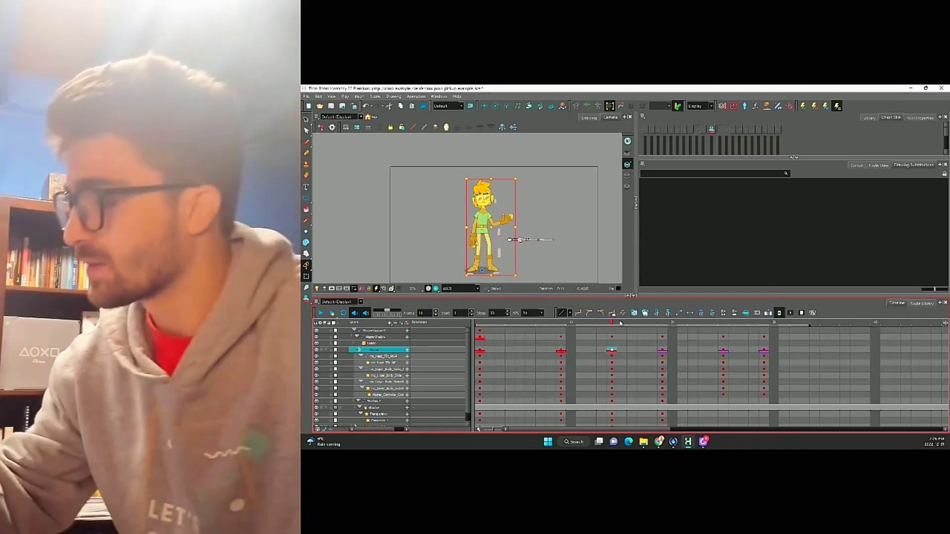
click(663, 325)
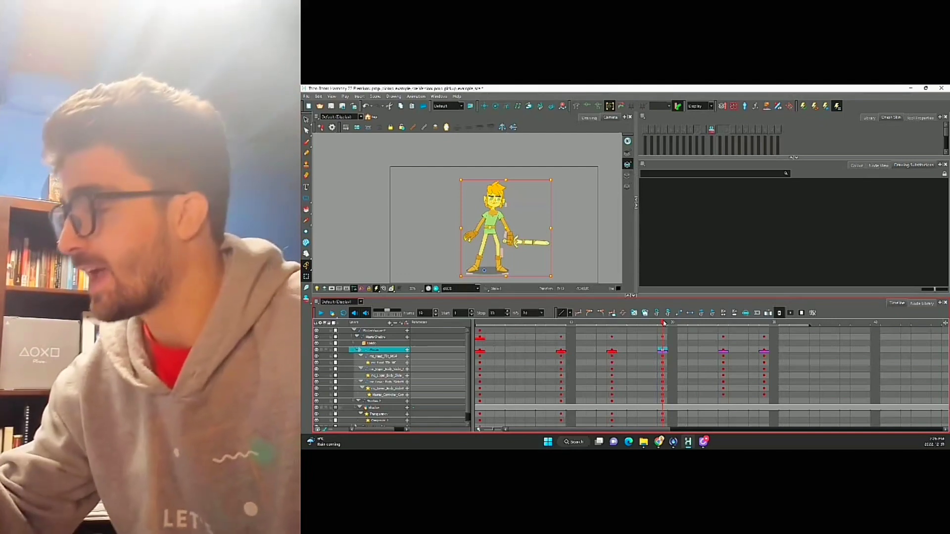
click(706, 325)
drag(717, 331, 619, 342)
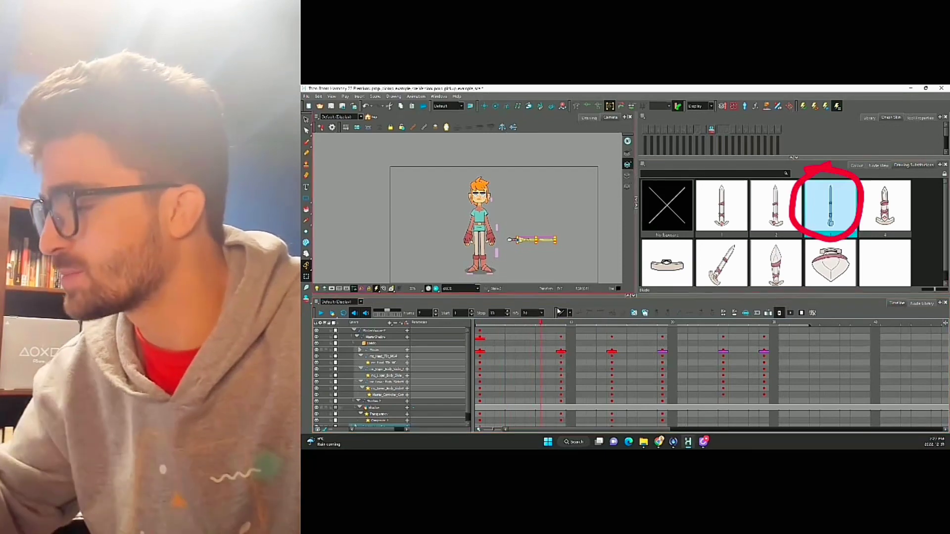
click(544, 328)
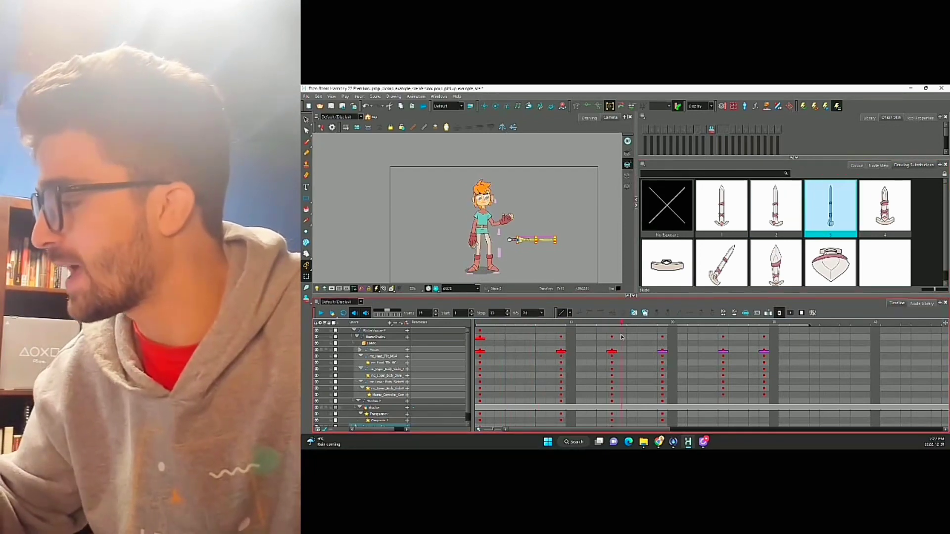
drag(653, 334, 662, 333)
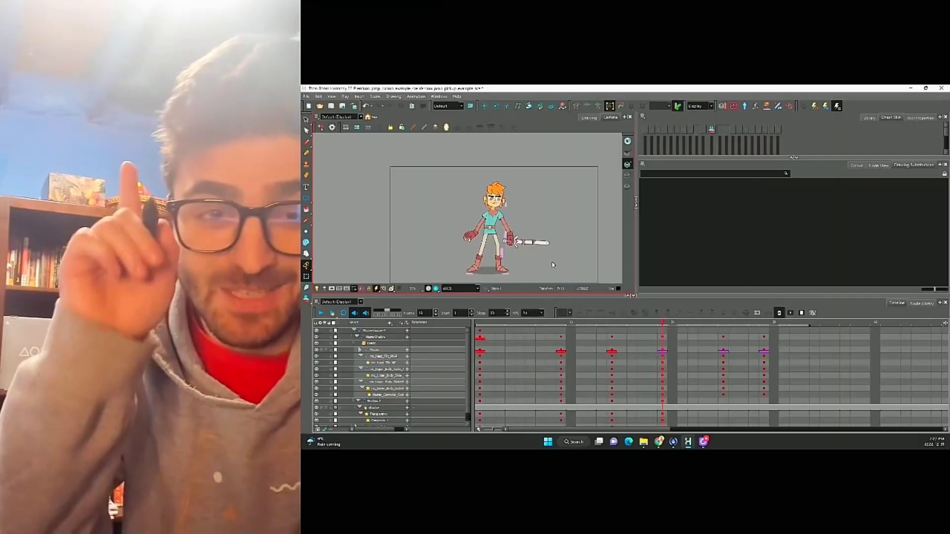
click(540, 248)
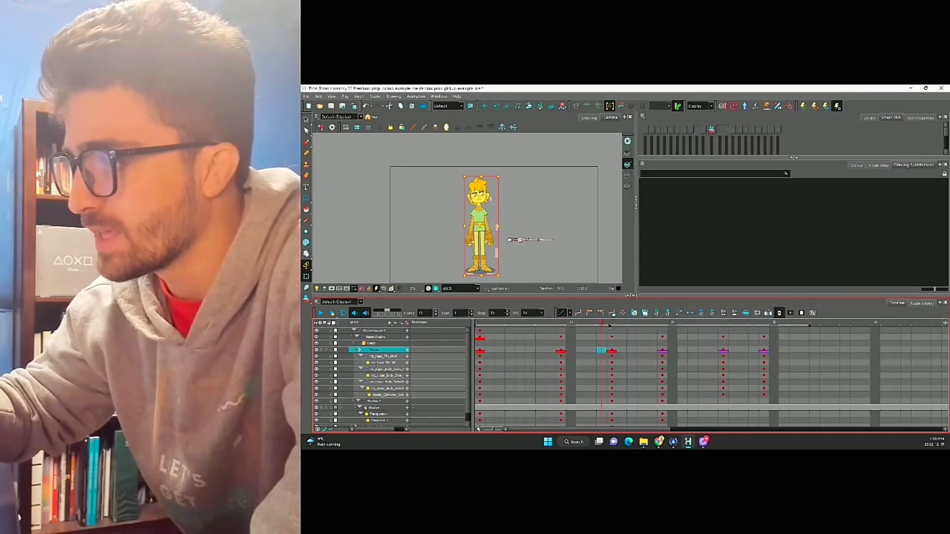
Step: Convert the character's keyframes from frame 9 to frame 25 into motion keyframes and play the animation
drag(676, 332, 611, 354)
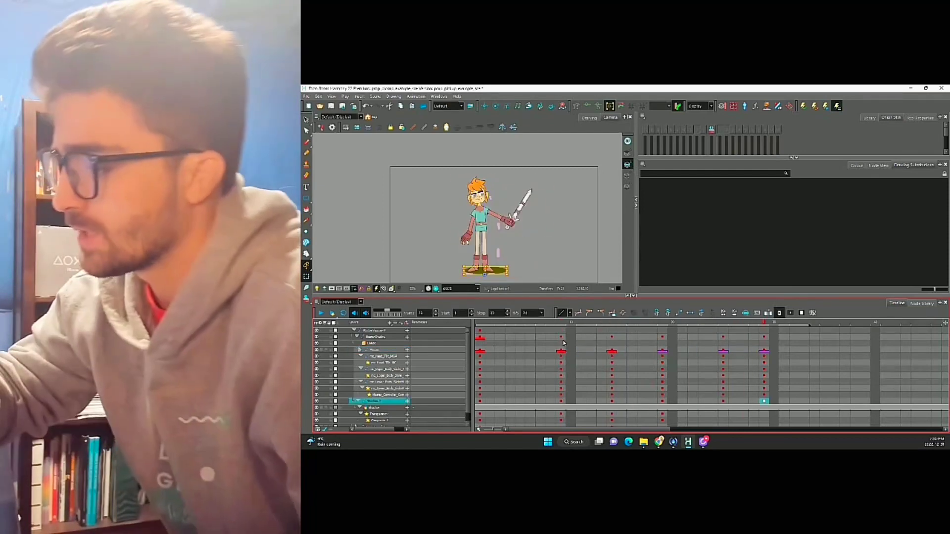
mouse_move(561, 337)
mouse_down()
mouse_move(579, 395)
mouse_move(720, 399)
mouse_up()
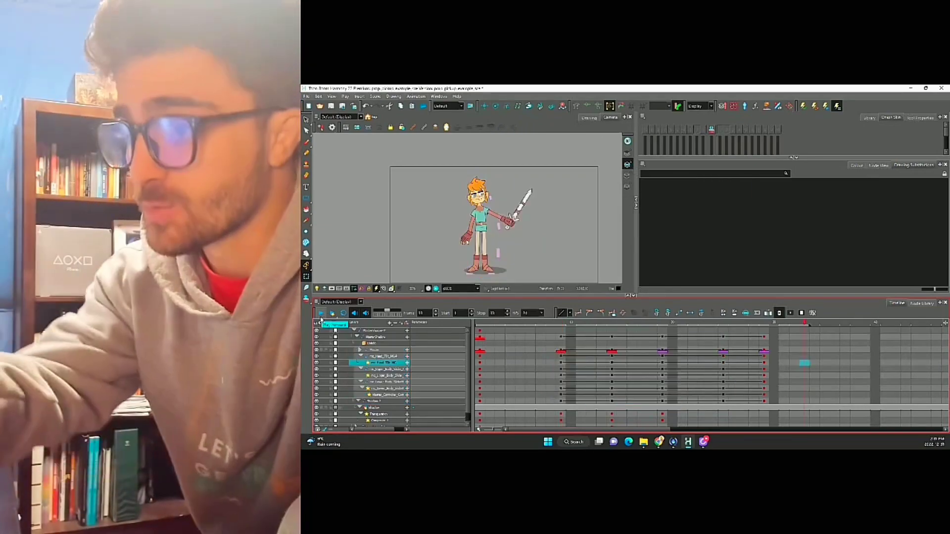
click(321, 314)
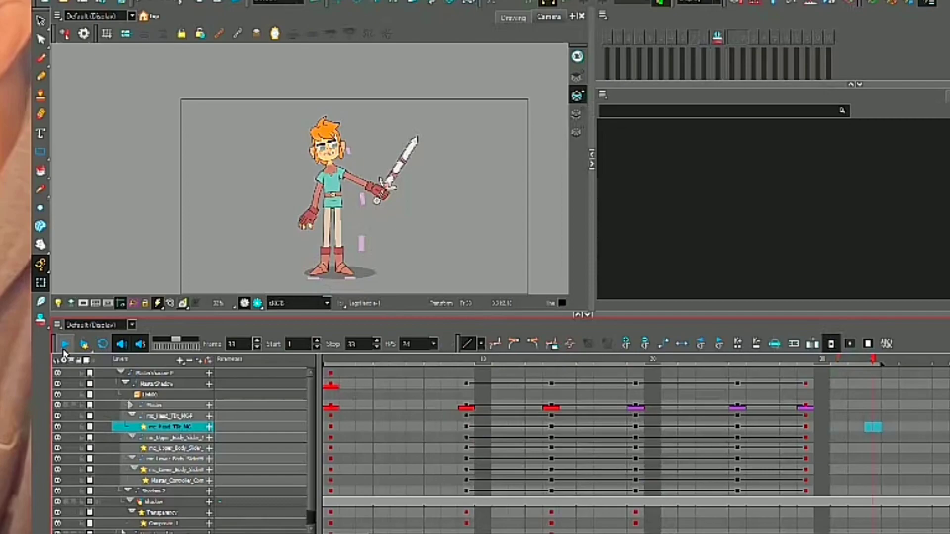
Step: Apply easing for multiple parameters to the character's keyframes at frame 14
click(467, 425)
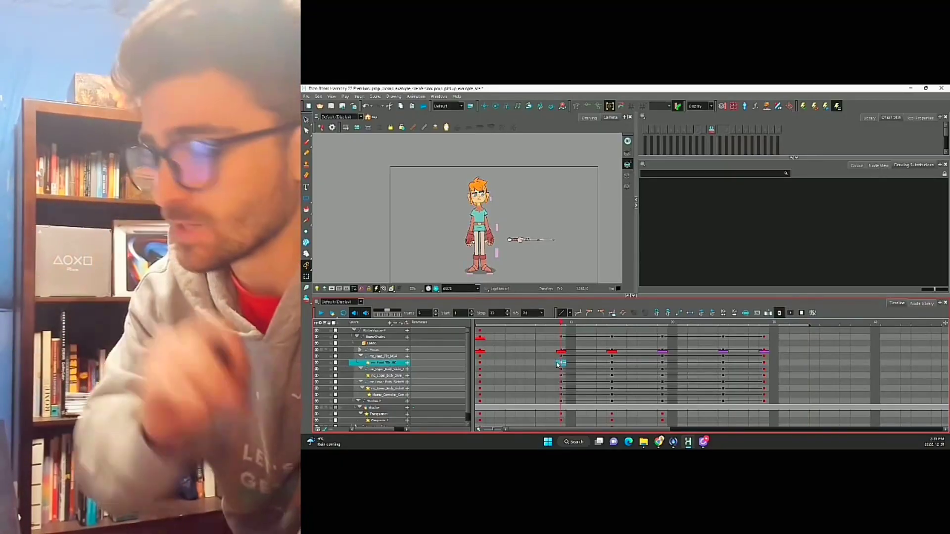
click(569, 324)
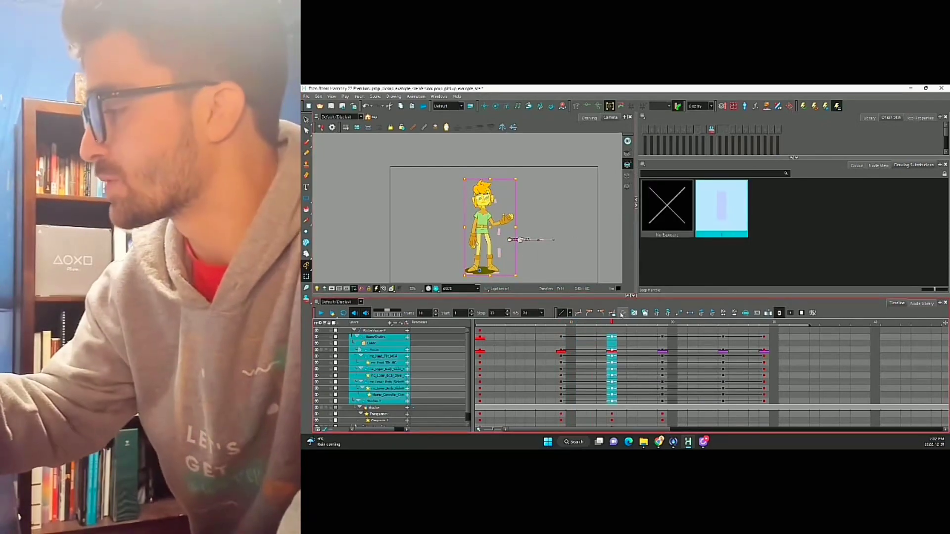
click(623, 314)
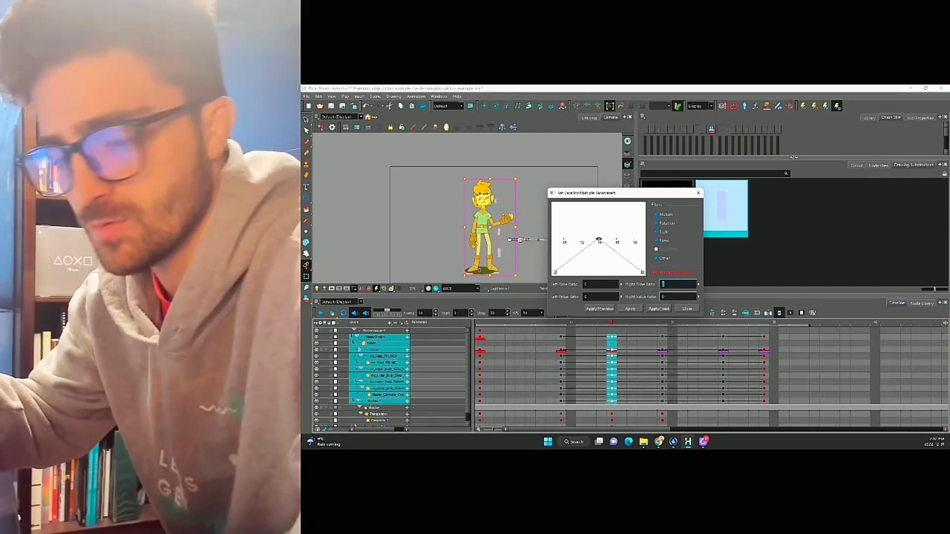
click(661, 308)
click(687, 308)
click(612, 351)
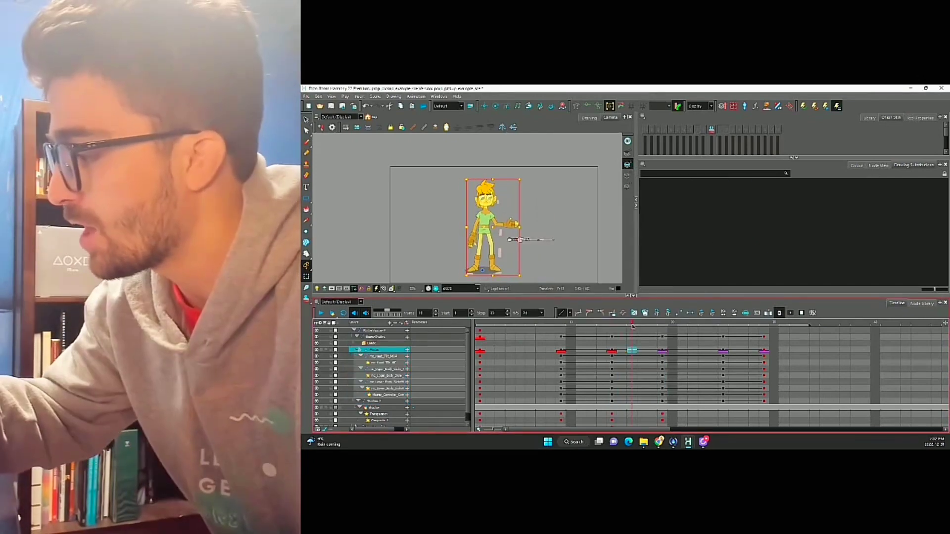
Step: Apply easing for multiple parameters to all character layers' keyframes at frame 19 and advance to the following keyframes
drag(632, 326, 662, 329)
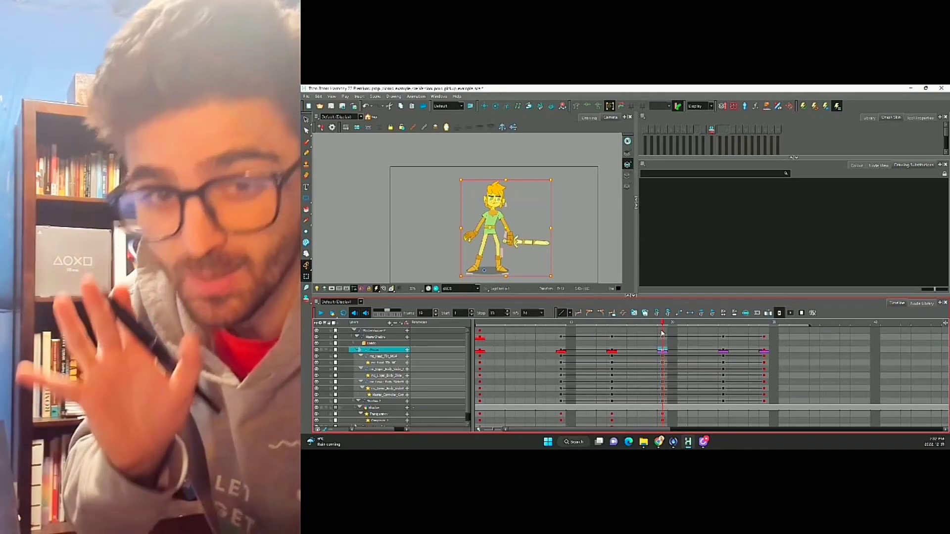
drag(662, 333, 662, 403)
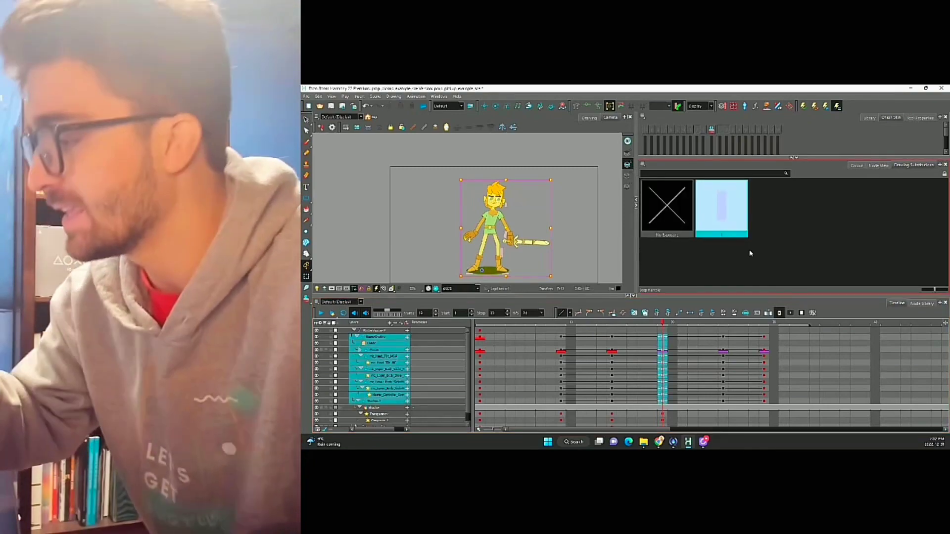
click(623, 314)
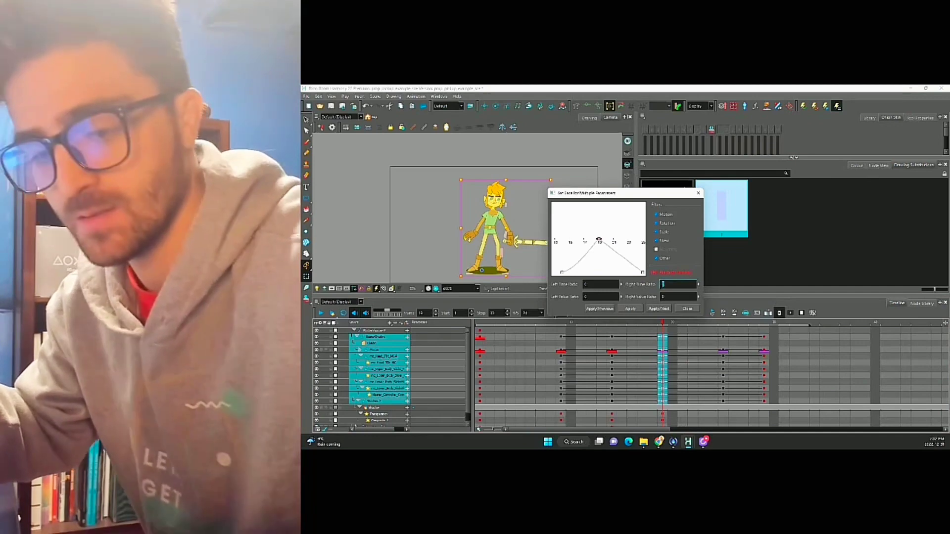
click(667, 309)
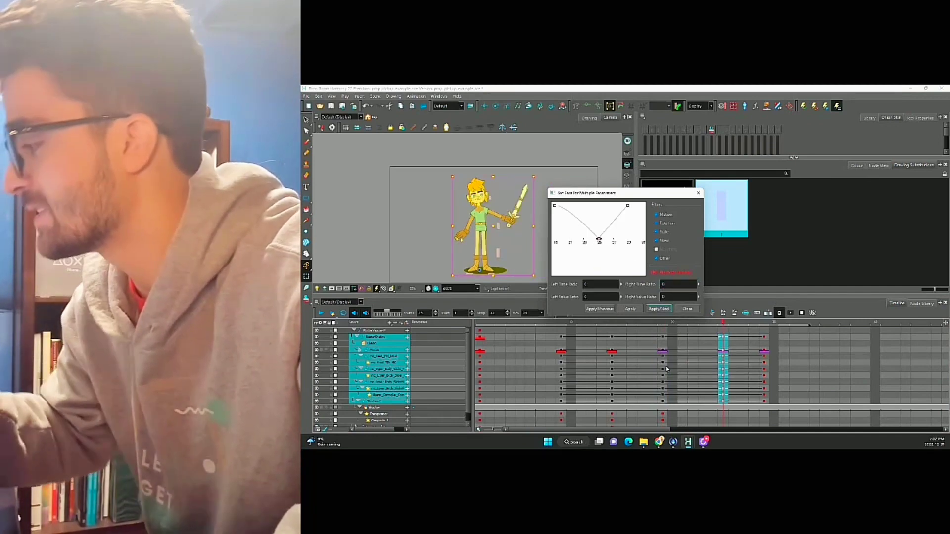
Step: Ease the character's last two key poses, entering time ratios of 20 at frame 25 and 45 at frame 29
drag(612, 284, 583, 287)
text(3)
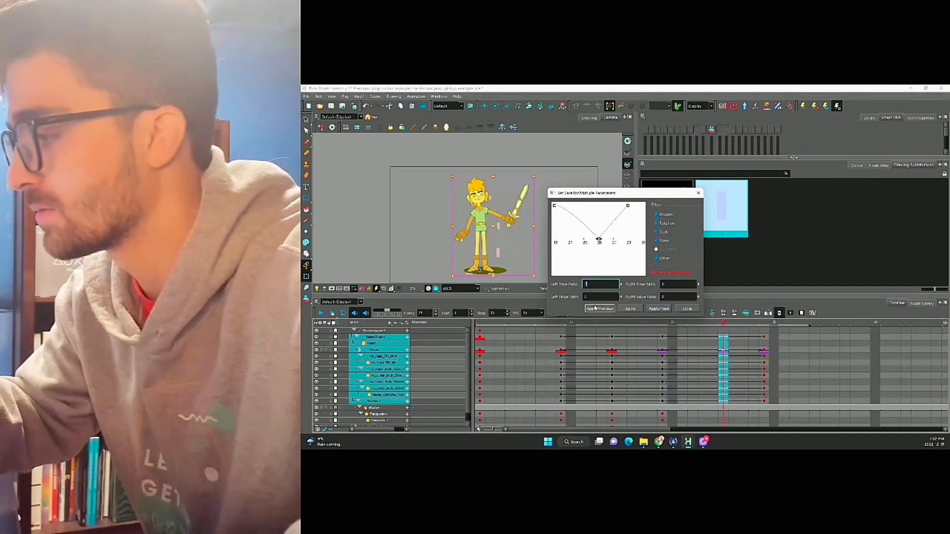
drag(674, 284, 580, 286)
text(20)
click(659, 308)
text(45)
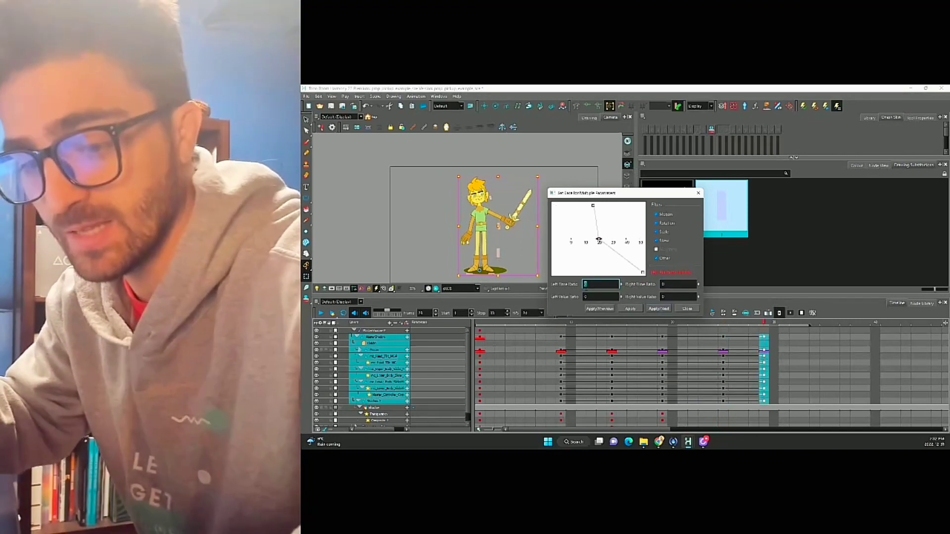
click(630, 309)
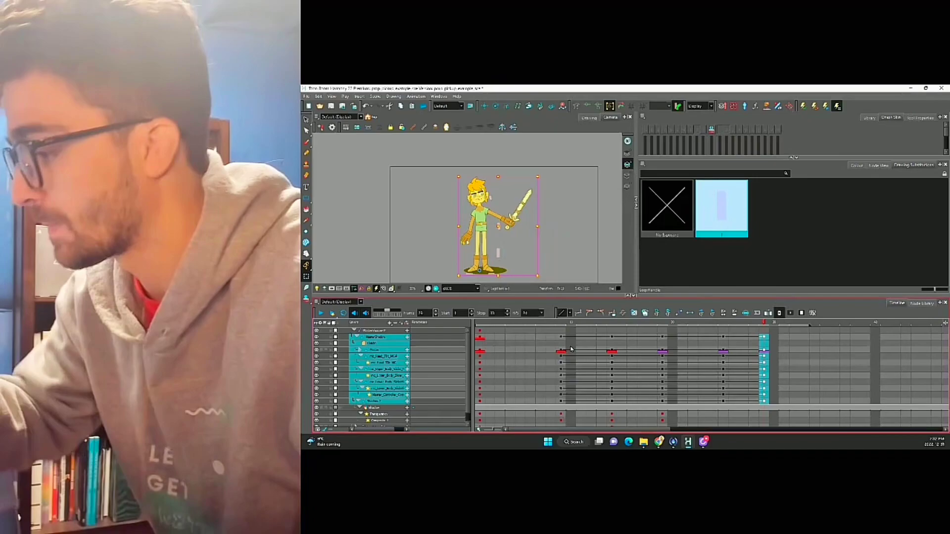
Step: Examine the character's poses through the sword pick-up by scrubbing from the reach to the final held pose
click(561, 337)
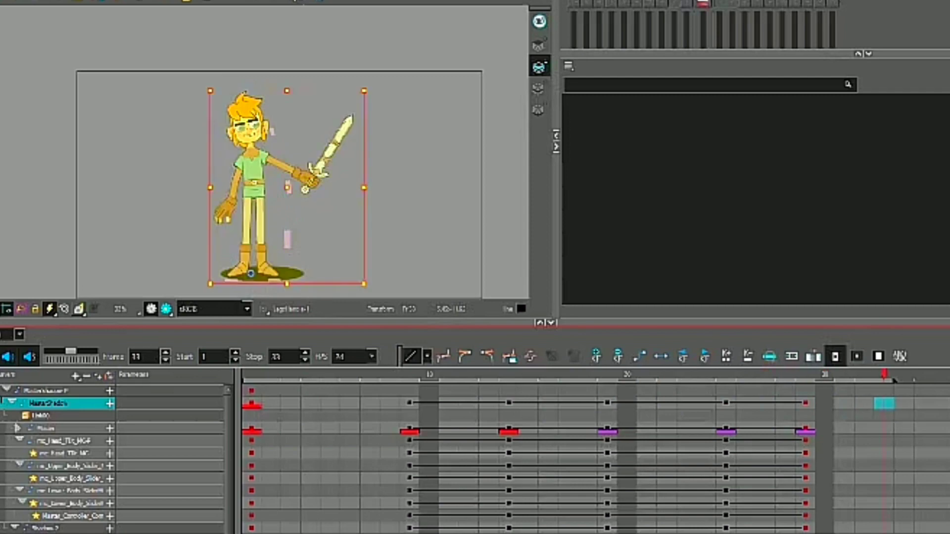
click(594, 441)
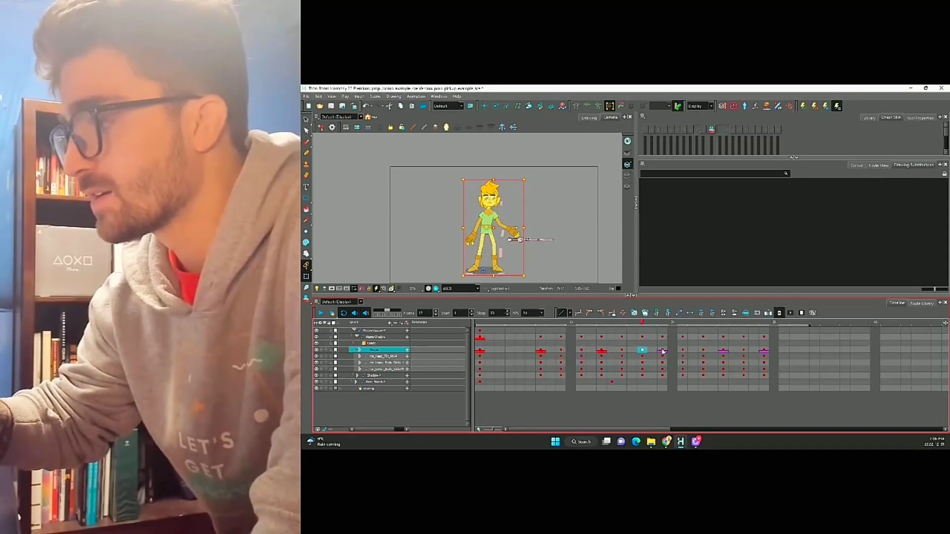
click(663, 351)
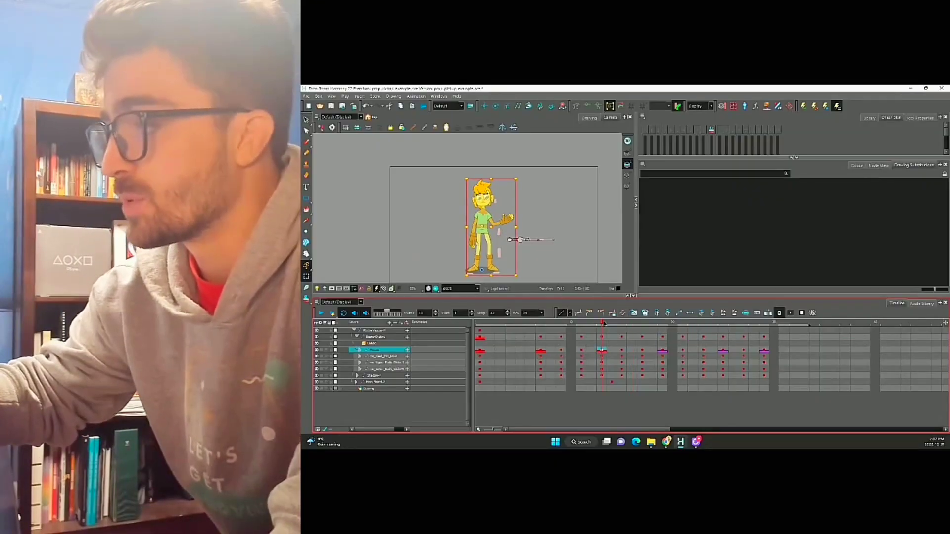
drag(614, 325, 745, 334)
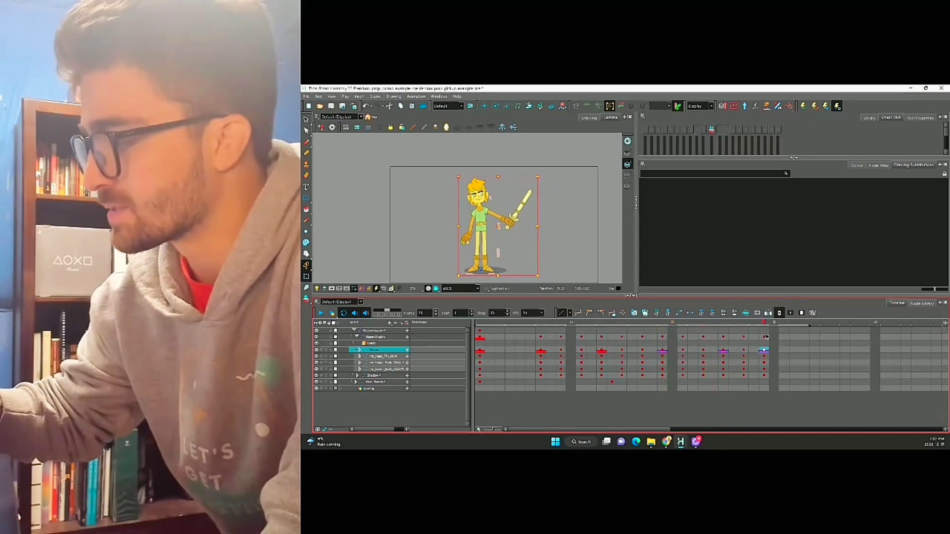